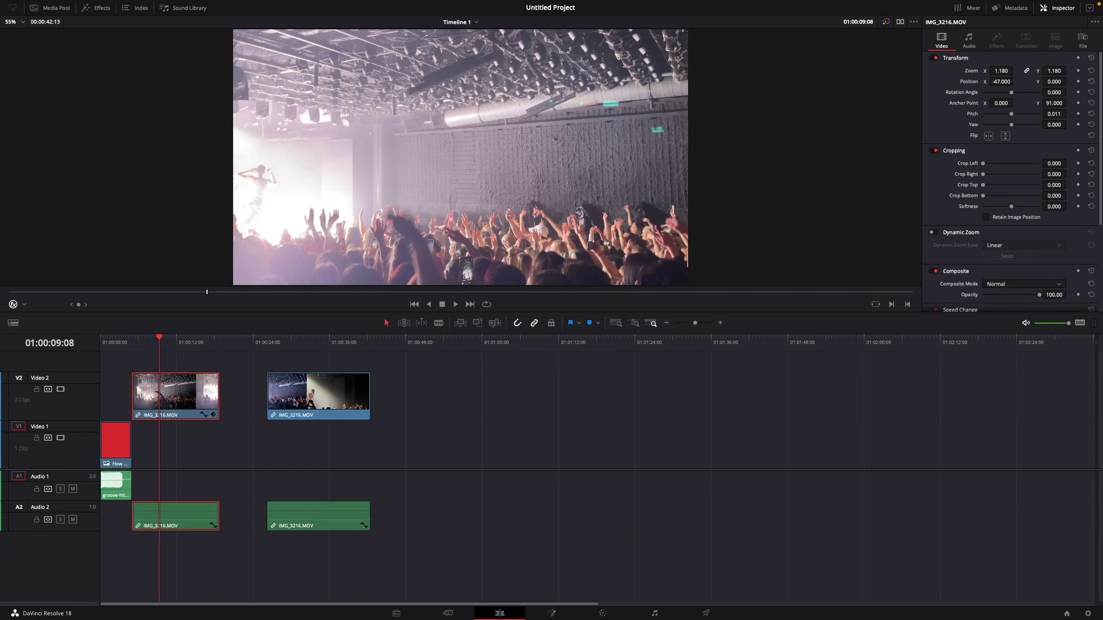
# Play back and scrub through the first concert clip
pyautogui.press('space')
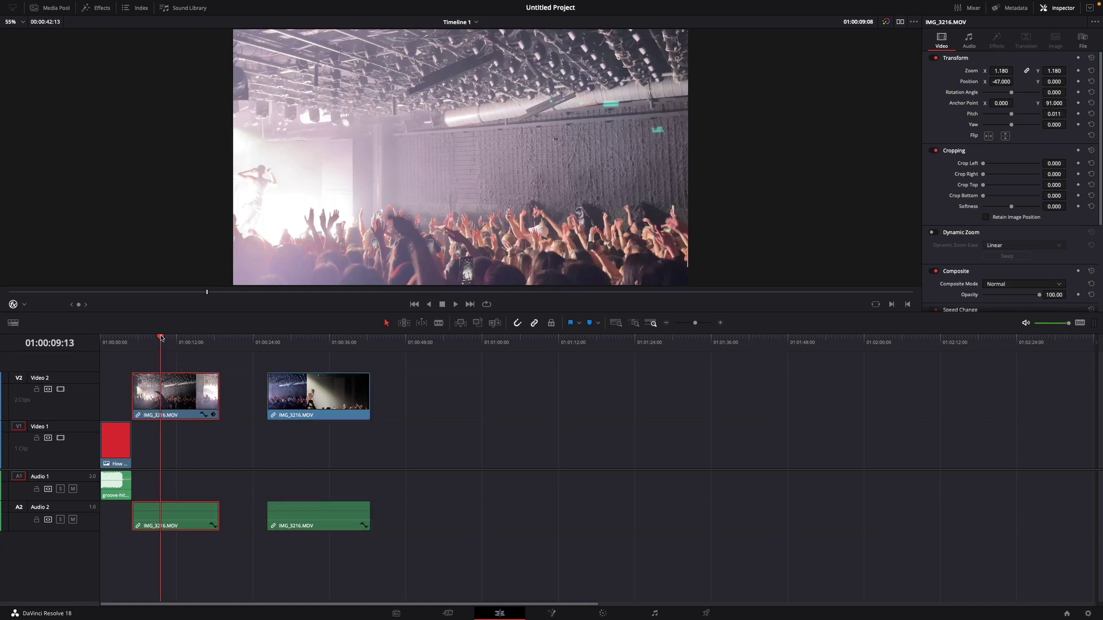
pyautogui.click(313, 357)
pyautogui.moveTo(316, 358); pyautogui.dragTo(159, 345)
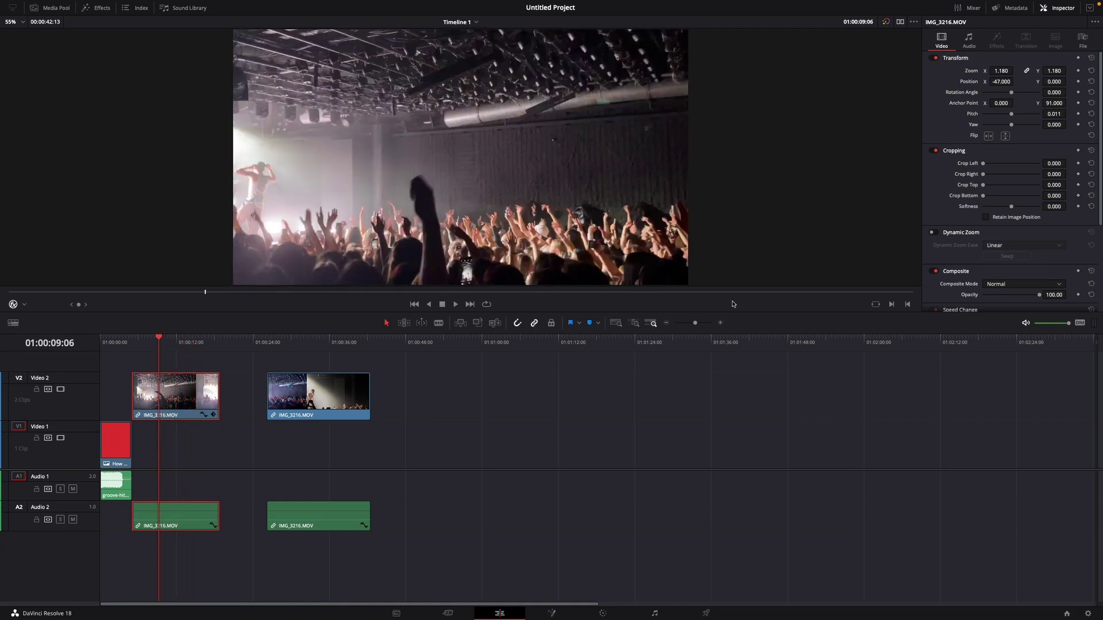
# Give the first clip 0.610 zoom, -41.220° rotation and Position X 77
pyautogui.moveTo(995, 71); pyautogui.dragTo(1008, 95)
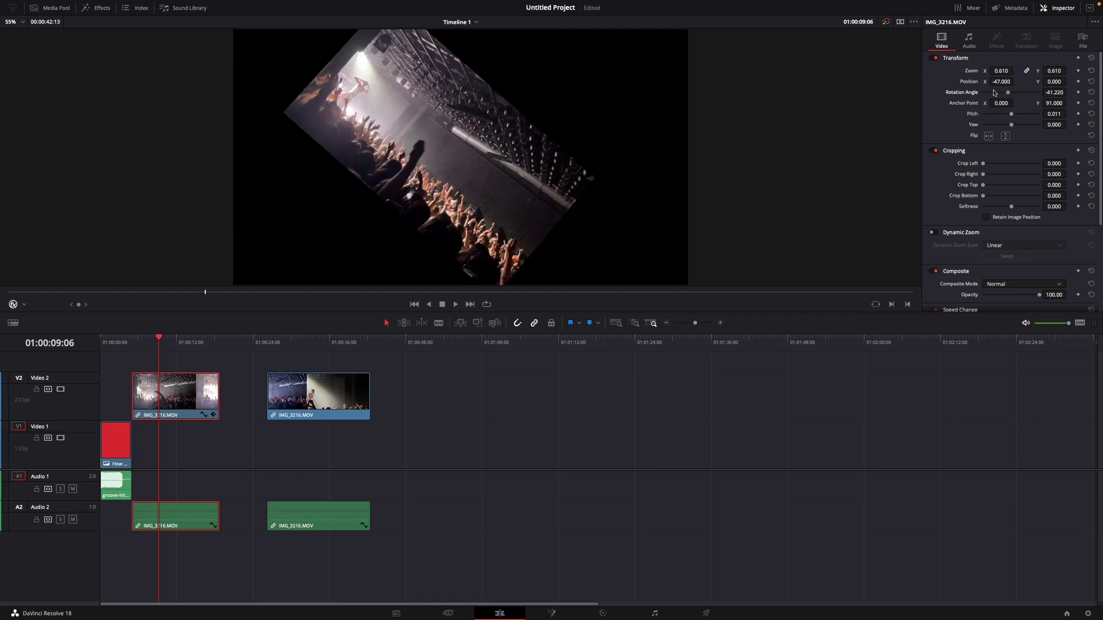
pyautogui.moveTo(1002, 81)
pyautogui.mouseDown()
pyautogui.moveTo(1015, 81)
pyautogui.moveTo(1003, 82)
pyautogui.mouseUp()
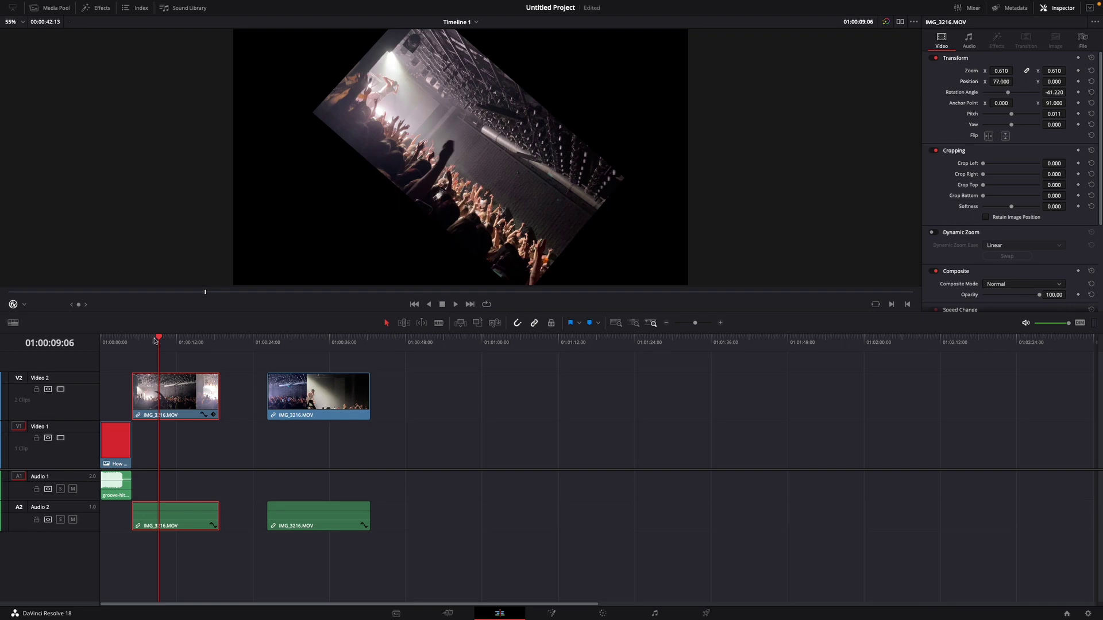
pyautogui.moveTo(156, 341)
pyautogui.mouseDown()
pyautogui.moveTo(325, 366)
pyautogui.moveTo(278, 366)
pyautogui.moveTo(253, 349)
pyautogui.moveTo(167, 355)
pyautogui.mouseUp()
pyautogui.moveTo(318, 396)
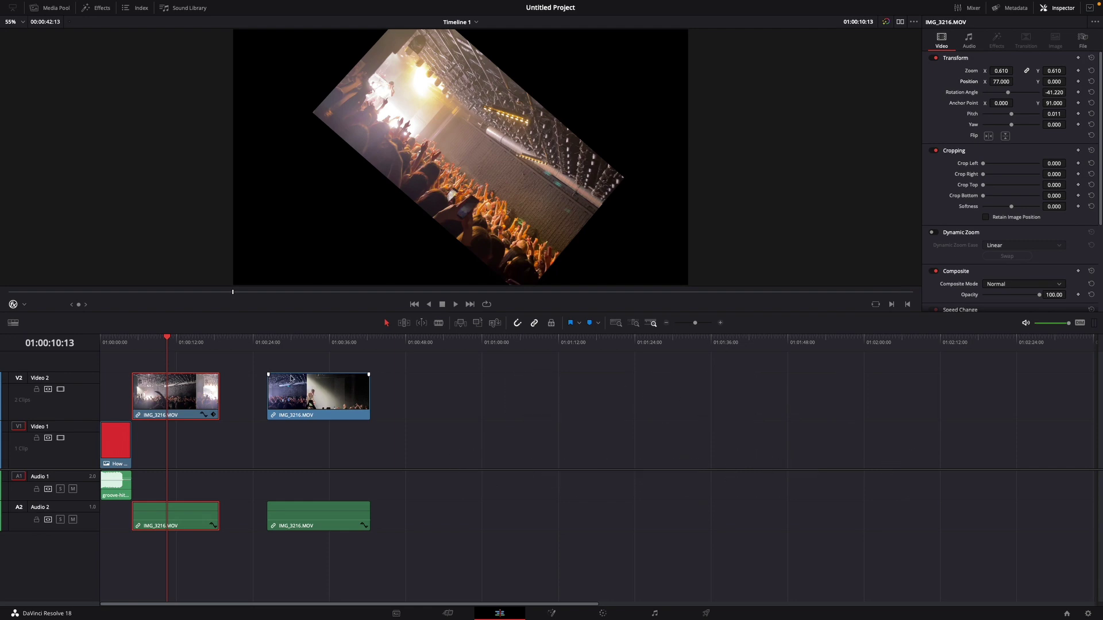
# Move the playhead onto the second concert clip and select it
pyautogui.moveTo(169, 342); pyautogui.dragTo(295, 345)
pyautogui.click(338, 386)
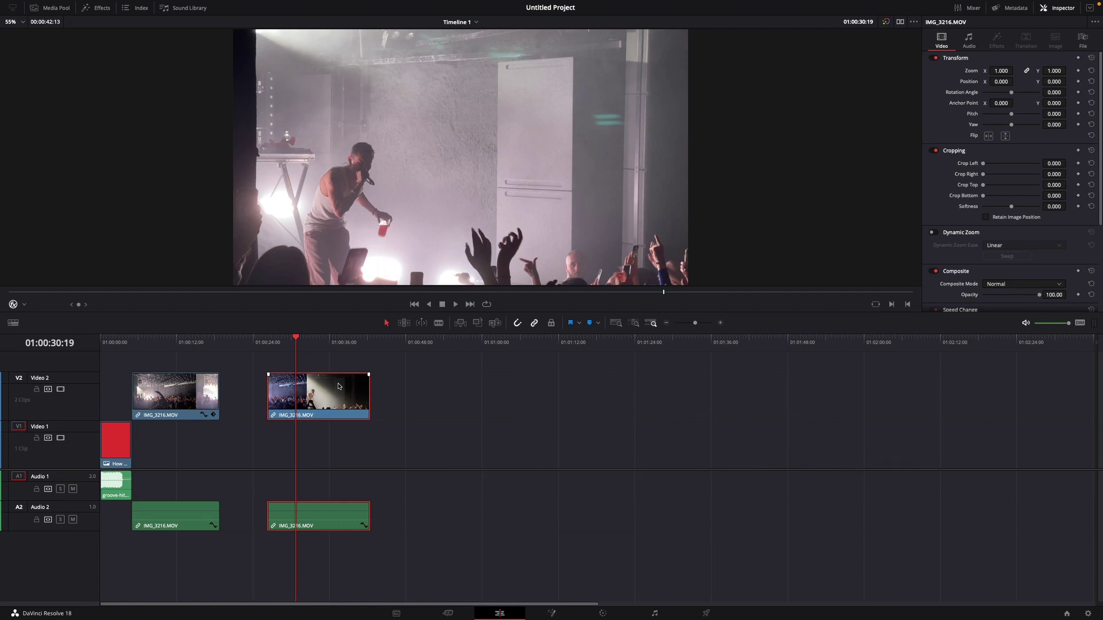
# Paste only the zoom, rotation angle and position attributes onto the second clip, excluding opacity
pyautogui.hotkey('alt', 'v')
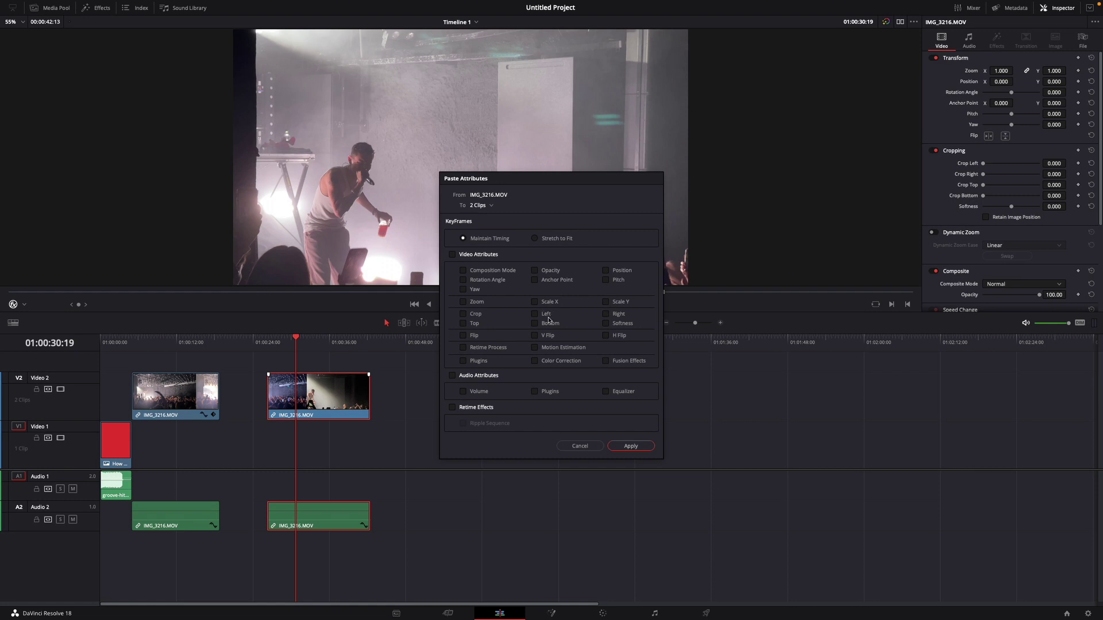
pyautogui.click(454, 256)
pyautogui.click(464, 279)
pyautogui.click(535, 271)
pyautogui.click(463, 290)
pyautogui.click(534, 272)
pyautogui.click(628, 447)
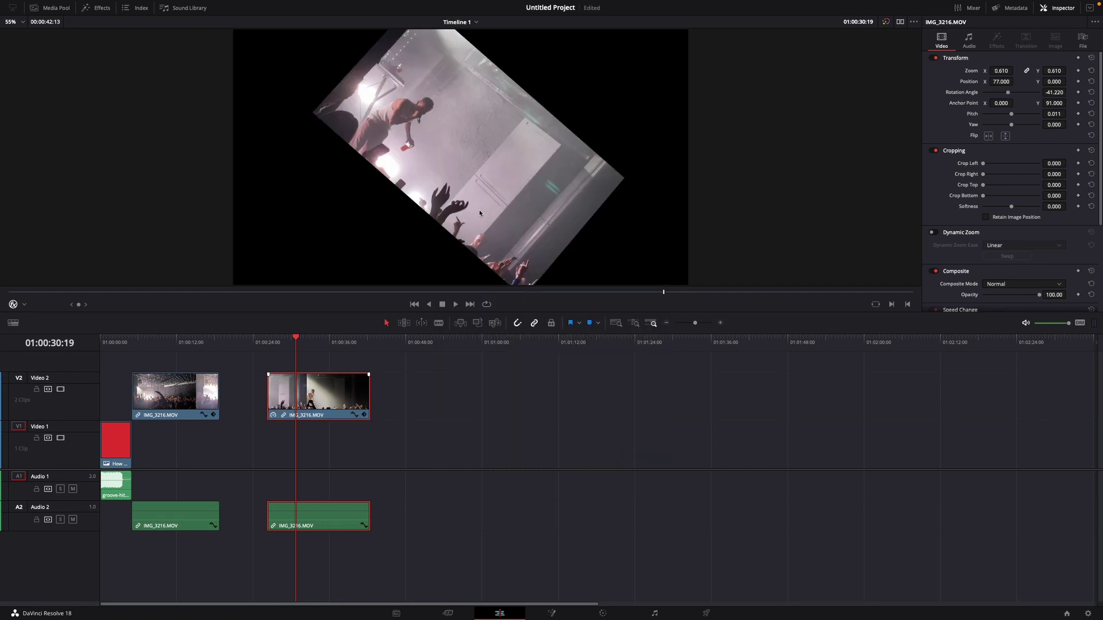
pyautogui.moveTo(330, 342)
pyautogui.mouseDown()
pyautogui.moveTo(171, 324)
pyautogui.moveTo(305, 346)
pyautogui.mouseUp()
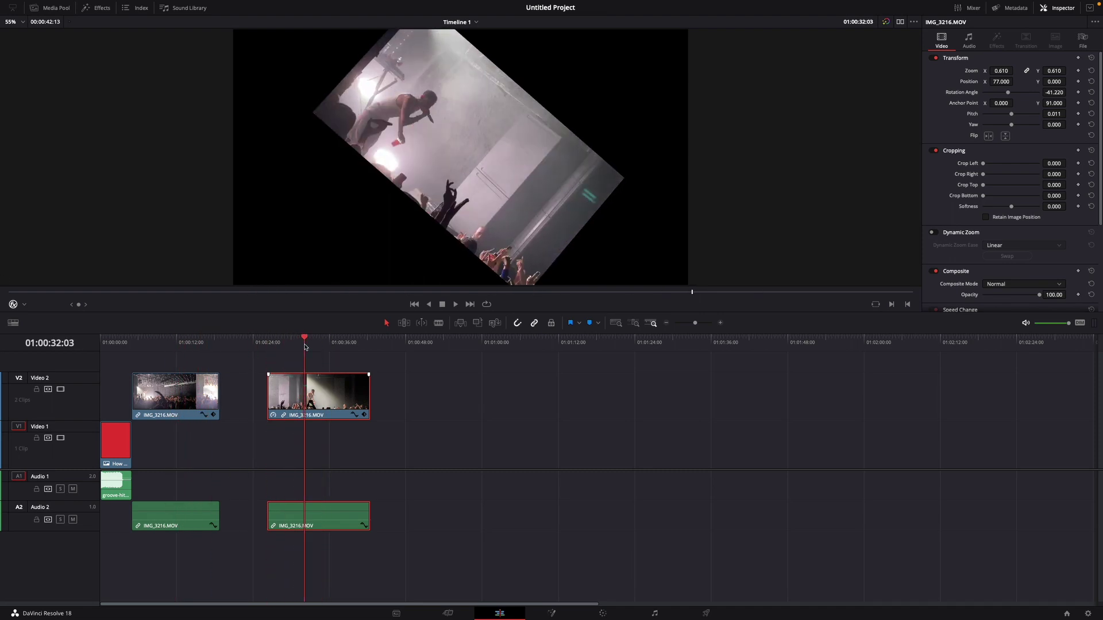